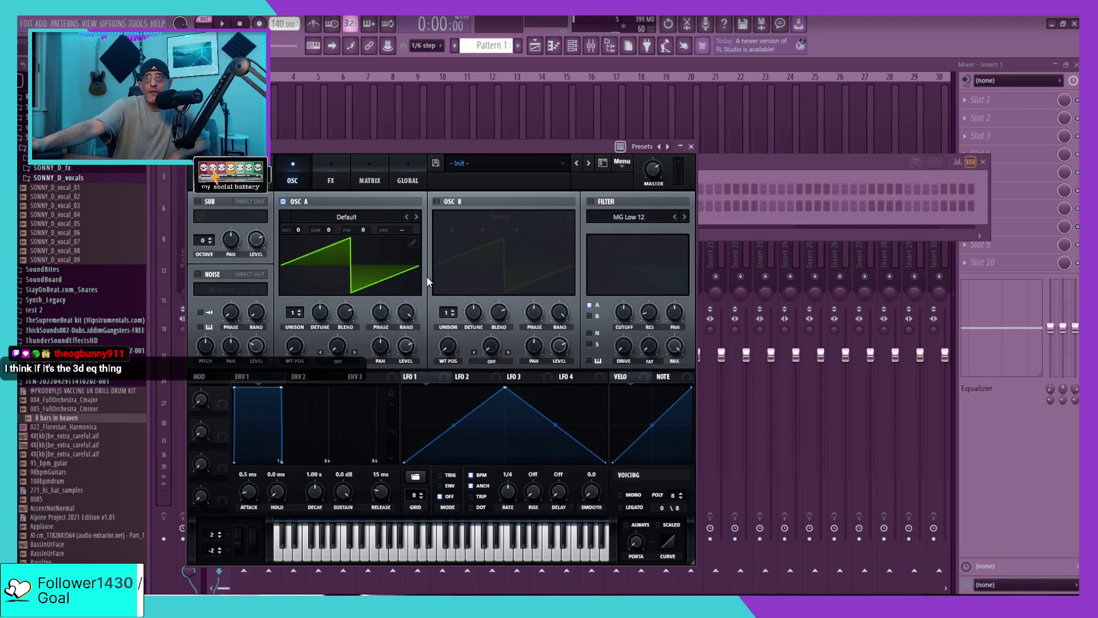
# - Move the Serum window clear of the channel rack and set oscillator A's unison to 10 voices
pyautogui.moveTo(544, 145); pyautogui.dragTo(773, 85)
pyautogui.click(309, 205)
pyautogui.click(309, 206)
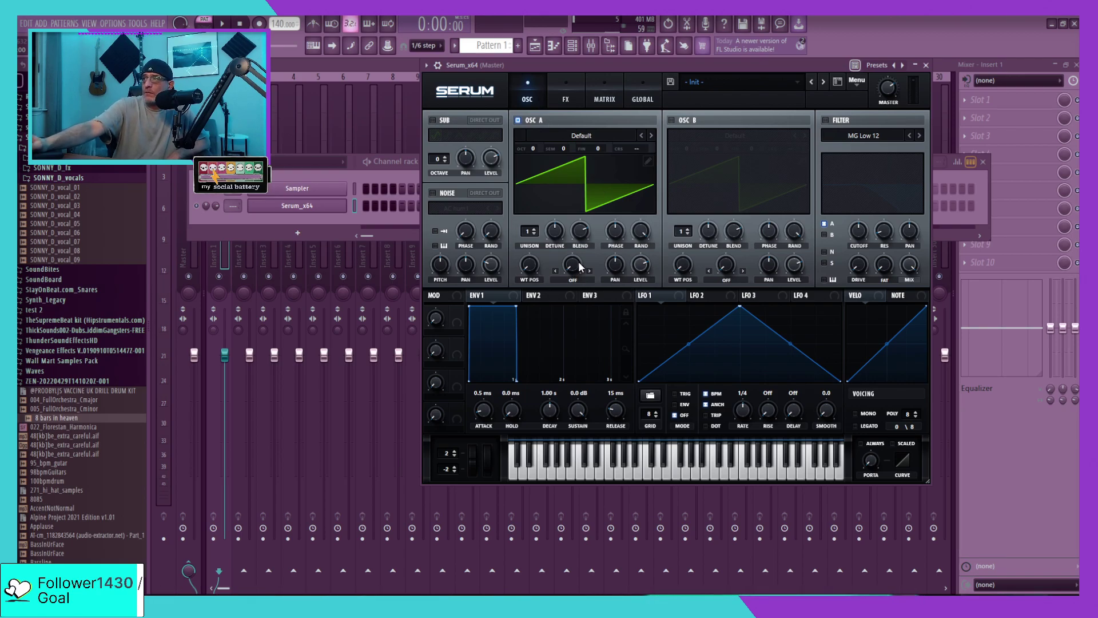
pyautogui.moveTo(529, 231); pyautogui.dragTo(529, 264)
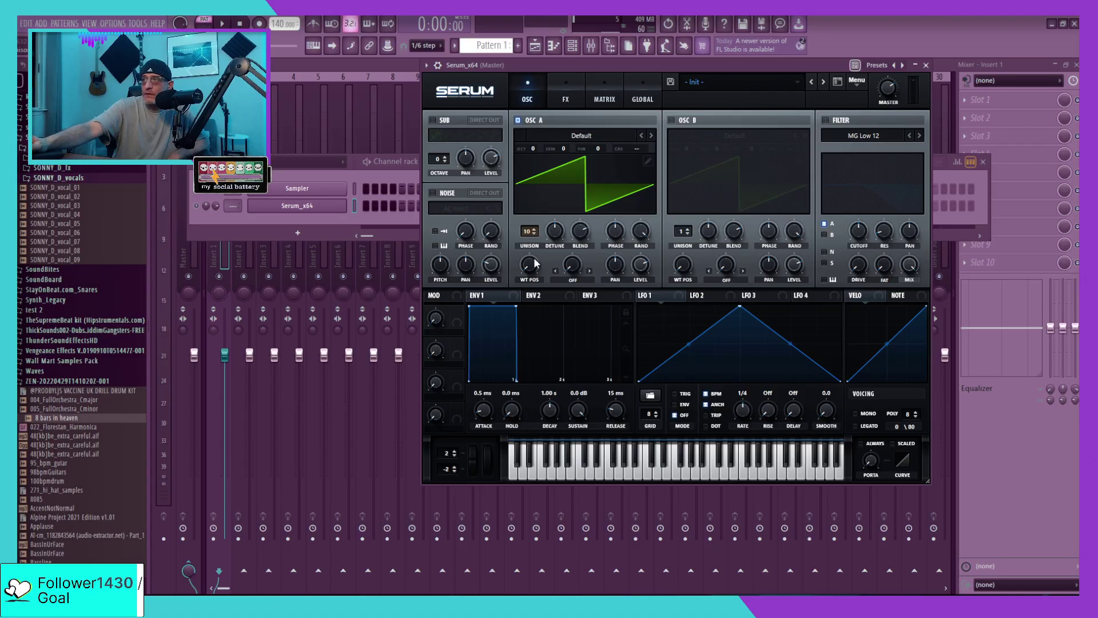
# - Audition the widened oscillator A sound by playing several low and middle notes on Serum's keyboard
pyautogui.click(618, 462)
pyautogui.click(532, 473)
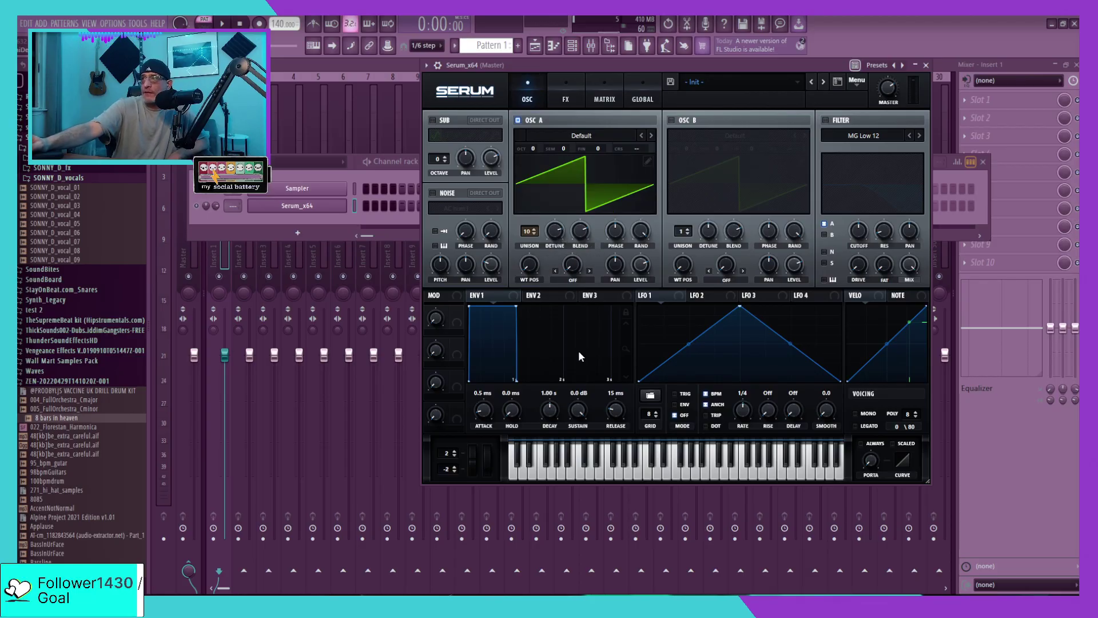
pyautogui.click(550, 463)
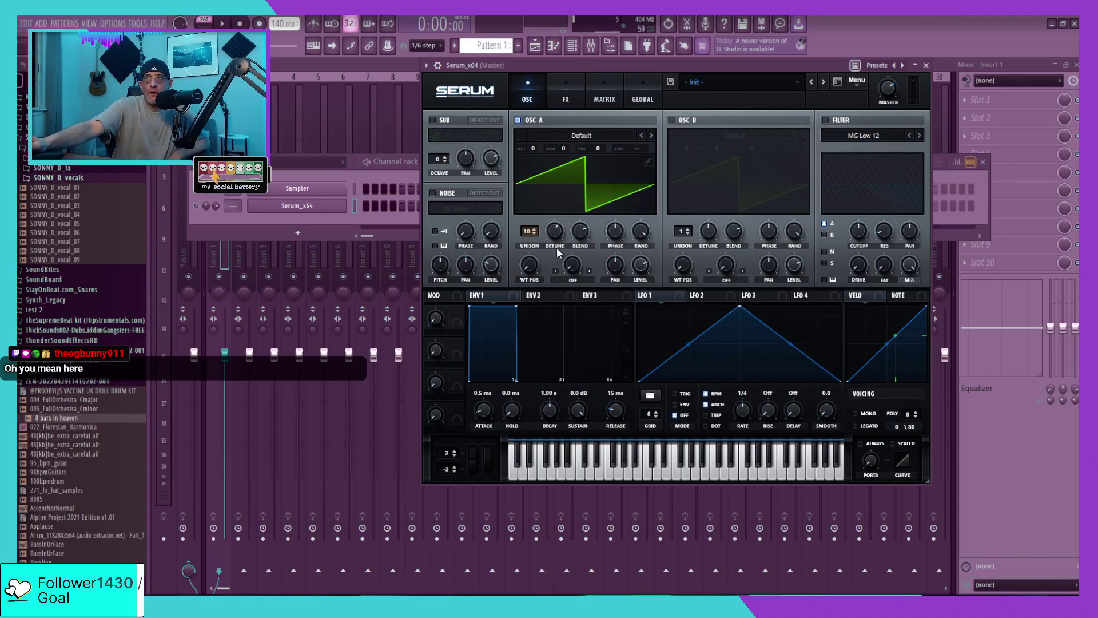
pyautogui.click(514, 472)
pyautogui.click(513, 472)
# - Place a C3 note at the start of the Serum channel's piano roll and lengthen it to two bars
pyautogui.click(335, 207)
pyautogui.press('F7')
pyautogui.scroll(-10, 226, 412)
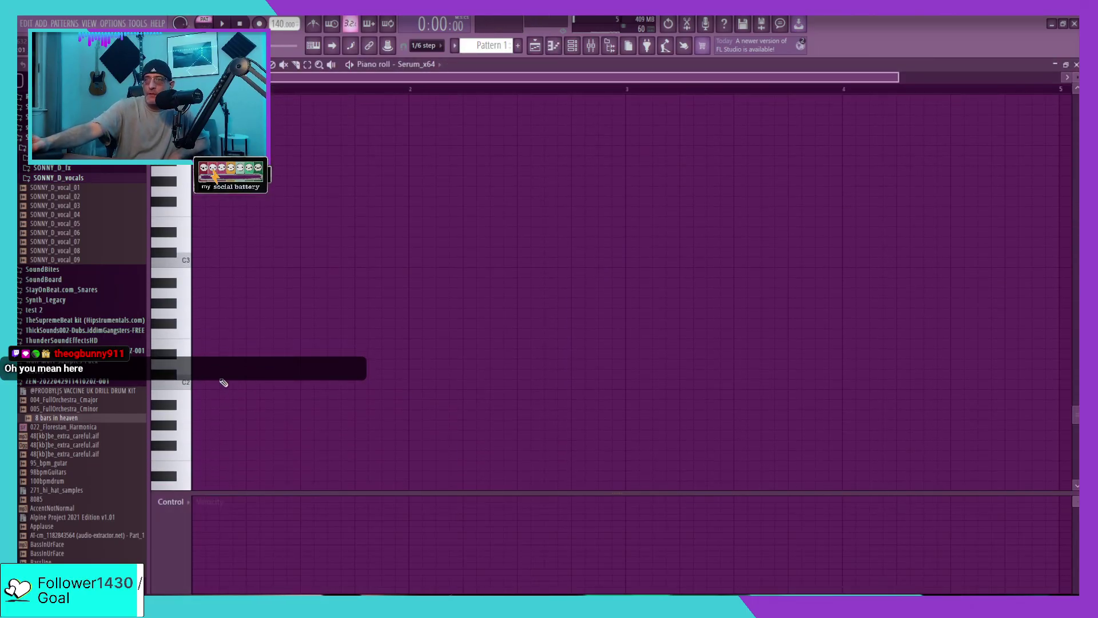
pyautogui.click(204, 261)
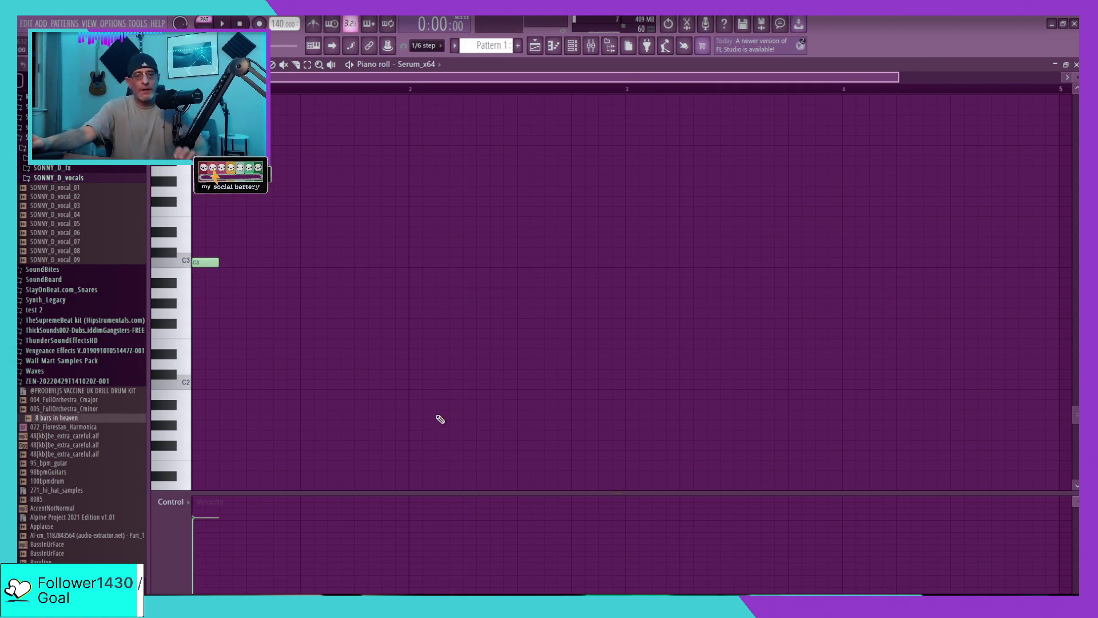
pyautogui.moveTo(218, 262); pyautogui.dragTo(618, 264)
pyautogui.scroll(-2, 481, 370)
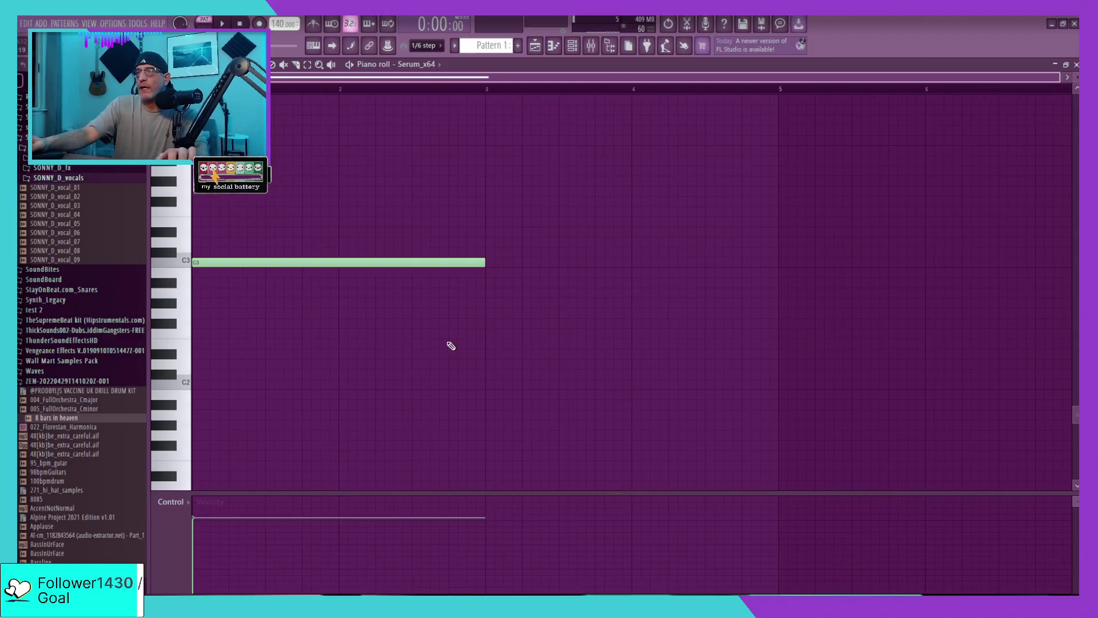
# - Route the Serum channel to mixer insert 1 and load Ozone Imager in its first effect slot
pyautogui.press('F6')
pyautogui.press('F9')
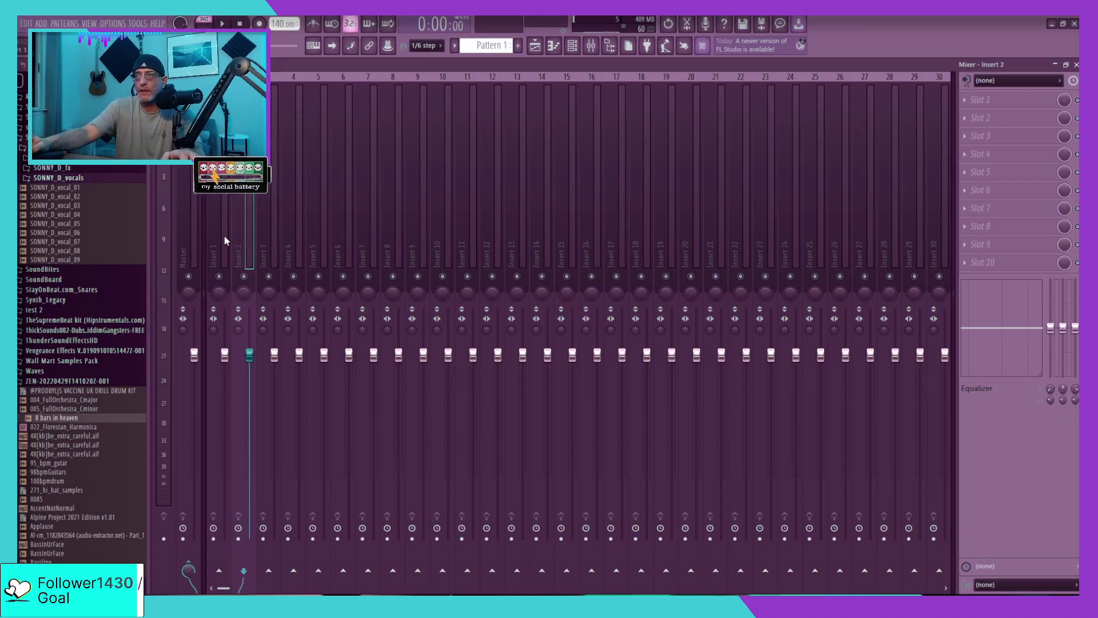
pyautogui.hotkey('ctrl', 'l')
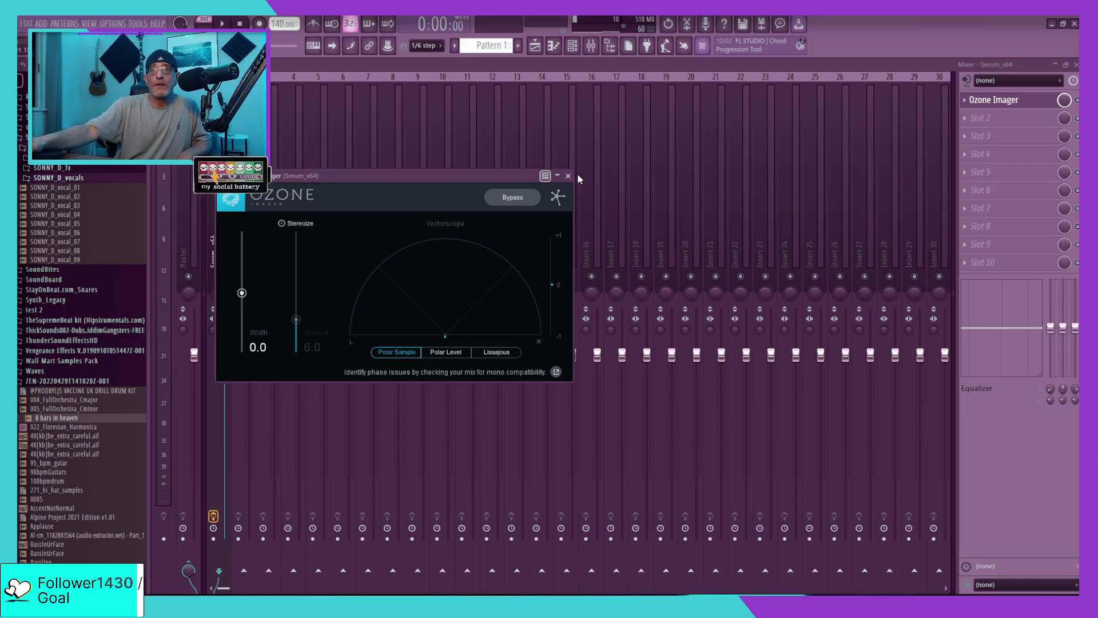
# - Play the pattern and examine the Serum sound's stereo spread in Ozone Imager's vectorscope, then stop playback
pyautogui.press('space')
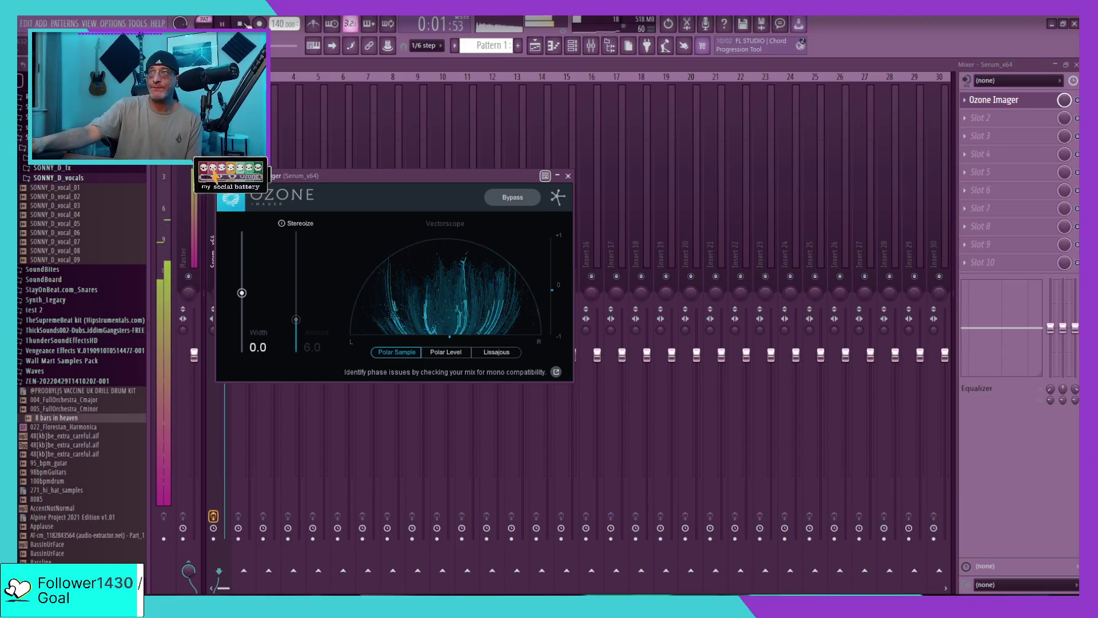
pyautogui.press('space')
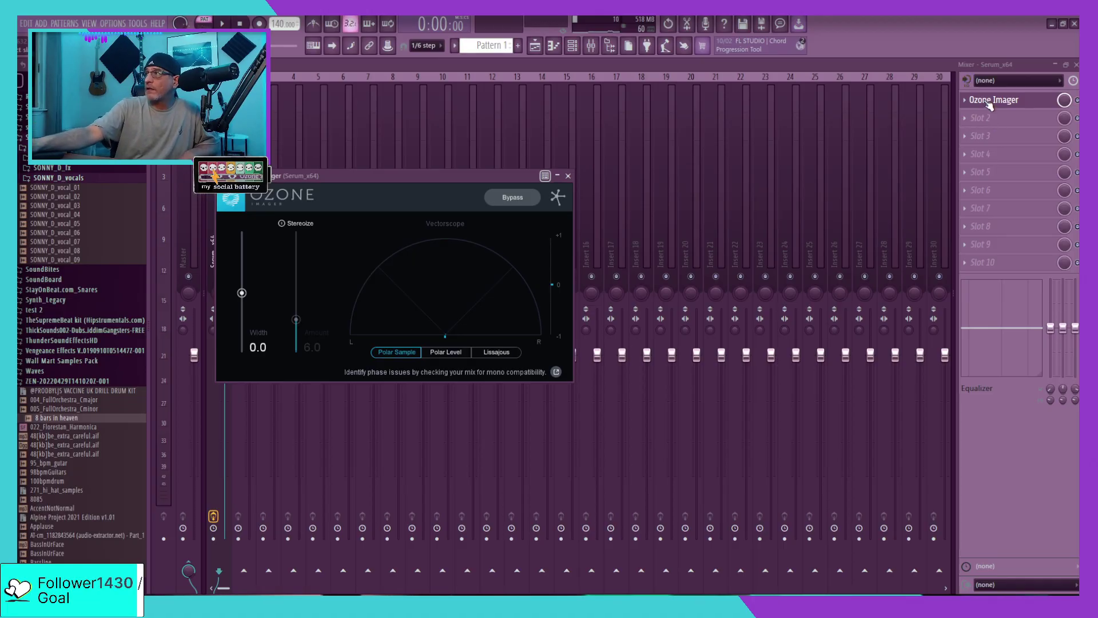
# - Shift Ozone Imager down to slot 2 of the Serum mixer track and load GMonoBass in slot 1
pyautogui.hotkey('alt', 'Down')
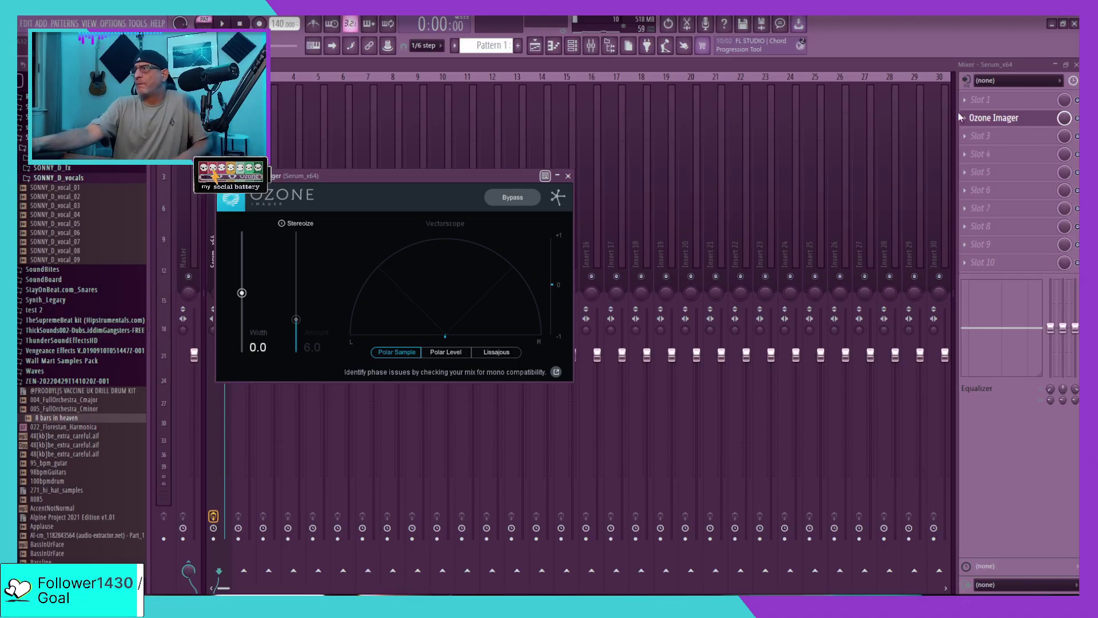
pyautogui.click(982, 114)
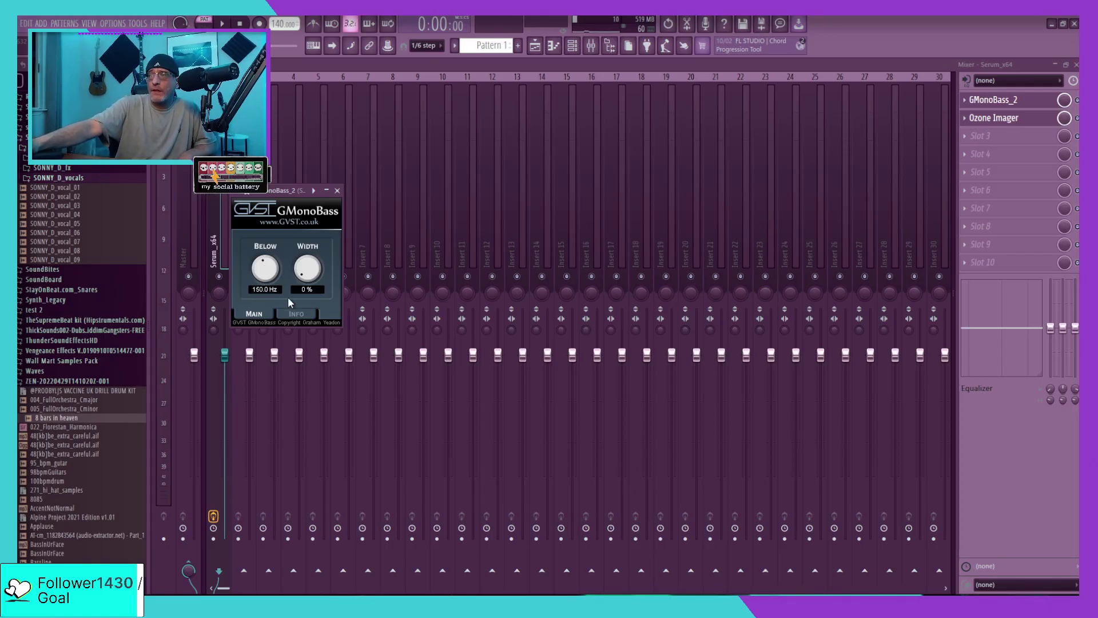
# - Play the pattern with GMonoBass active, examine the stereo image in Ozone Imager, and close the imager
pyautogui.click(1042, 122)
pyautogui.click(1043, 122)
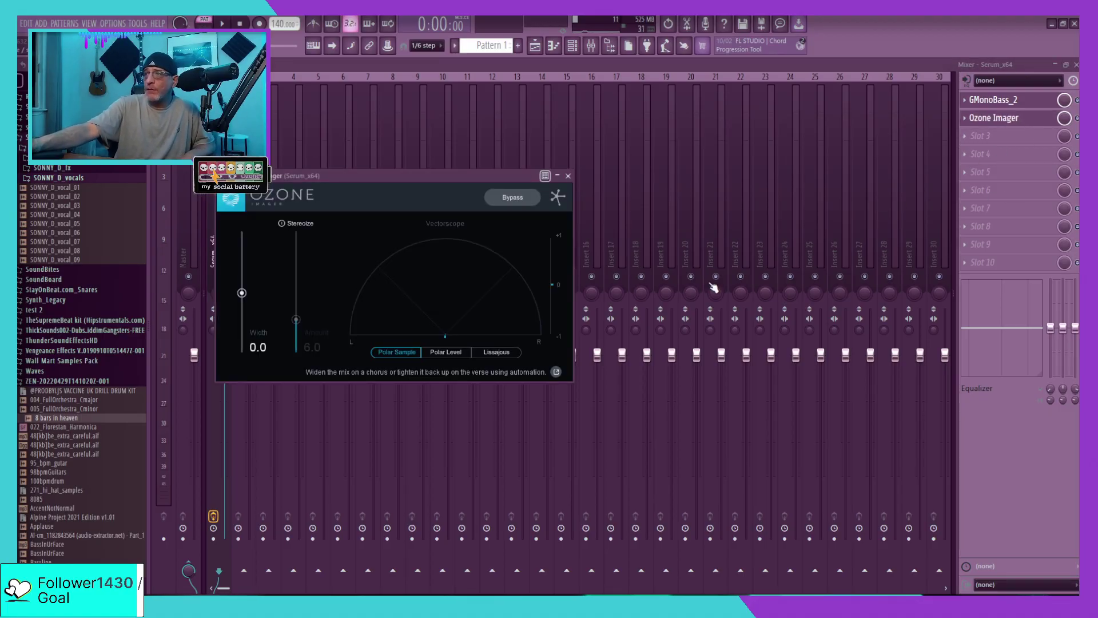
pyautogui.press('space')
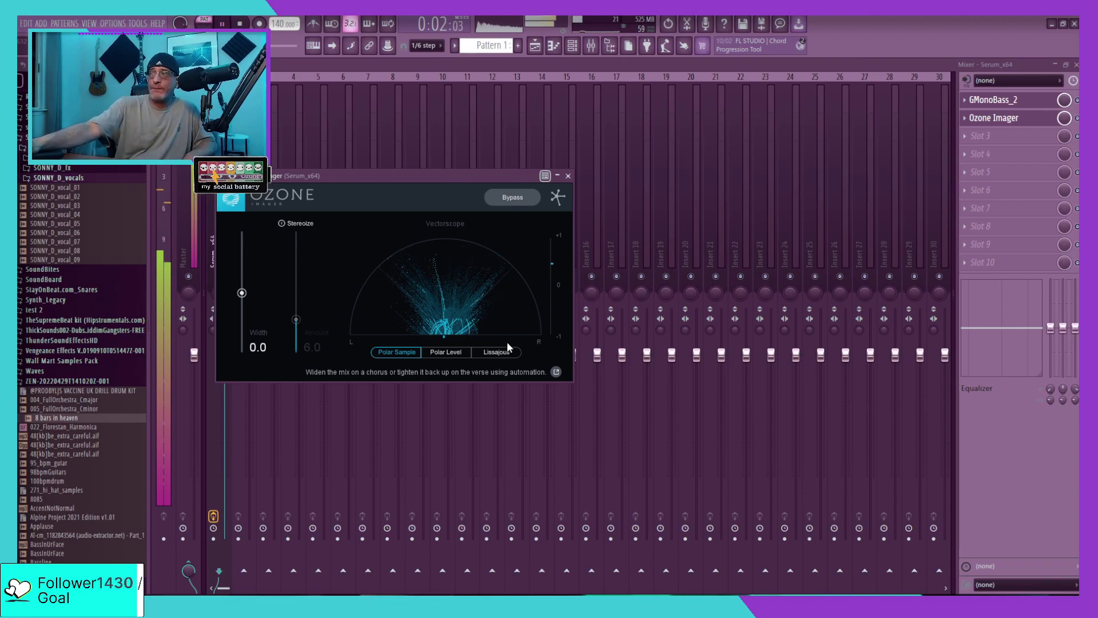
pyautogui.press('space')
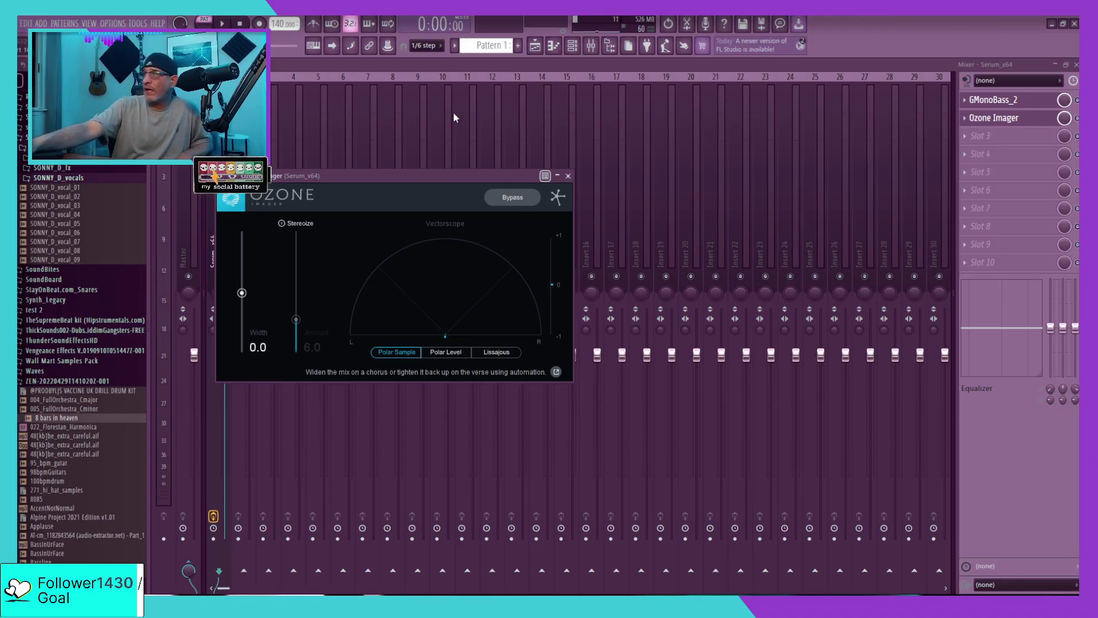
pyautogui.click(569, 176)
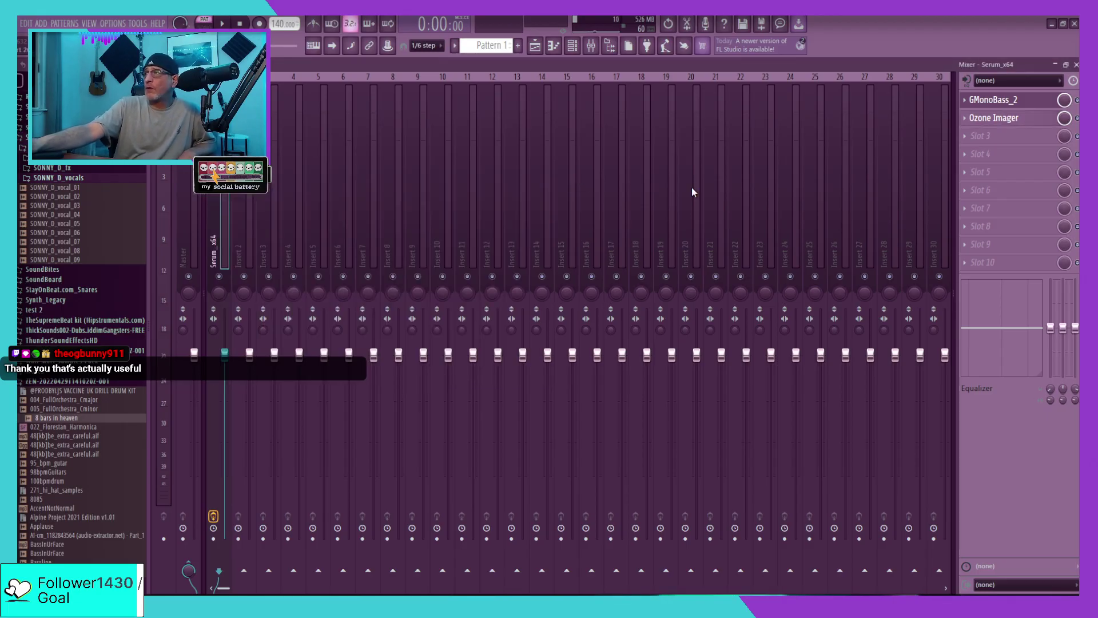
# - Review GMonoBass on the Serum mixer track and replace it with Frequency Splitter in slot 1
pyautogui.click(994, 100)
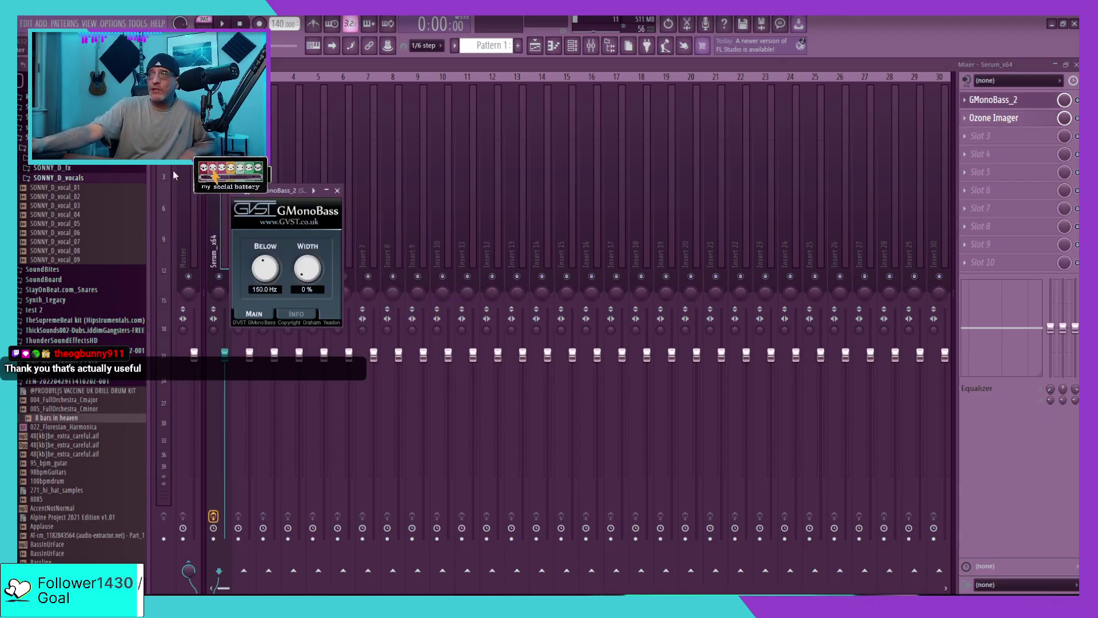
pyautogui.click(337, 190)
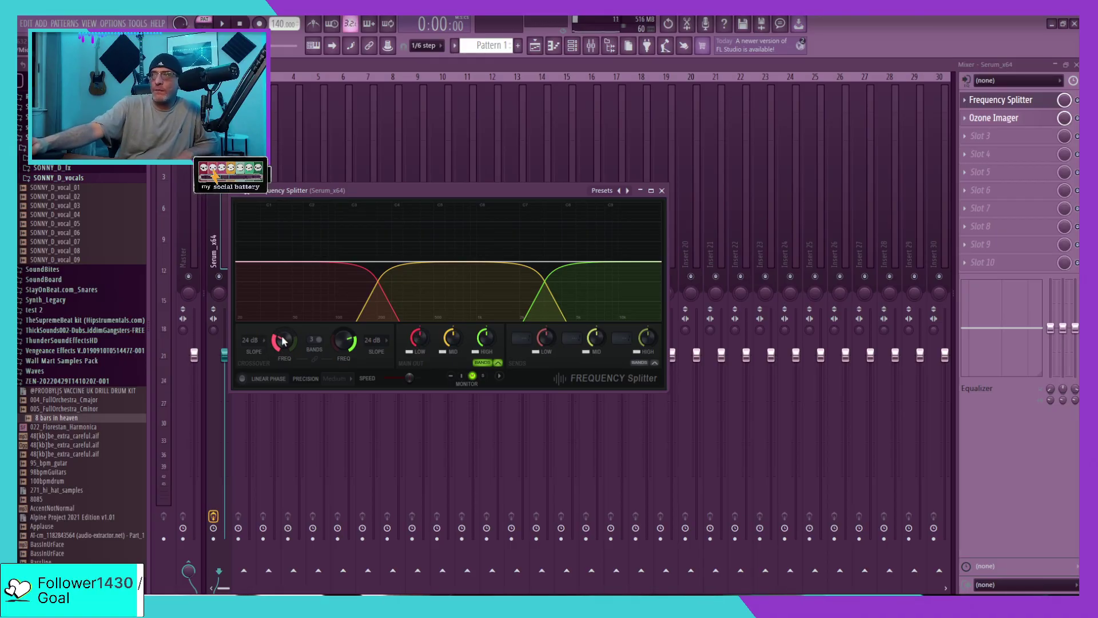
# - Lower Frequency Splitter's low crossover frequency and take the low band out of the main output, assigning it to send 1
pyautogui.scroll(-3, 284, 341)
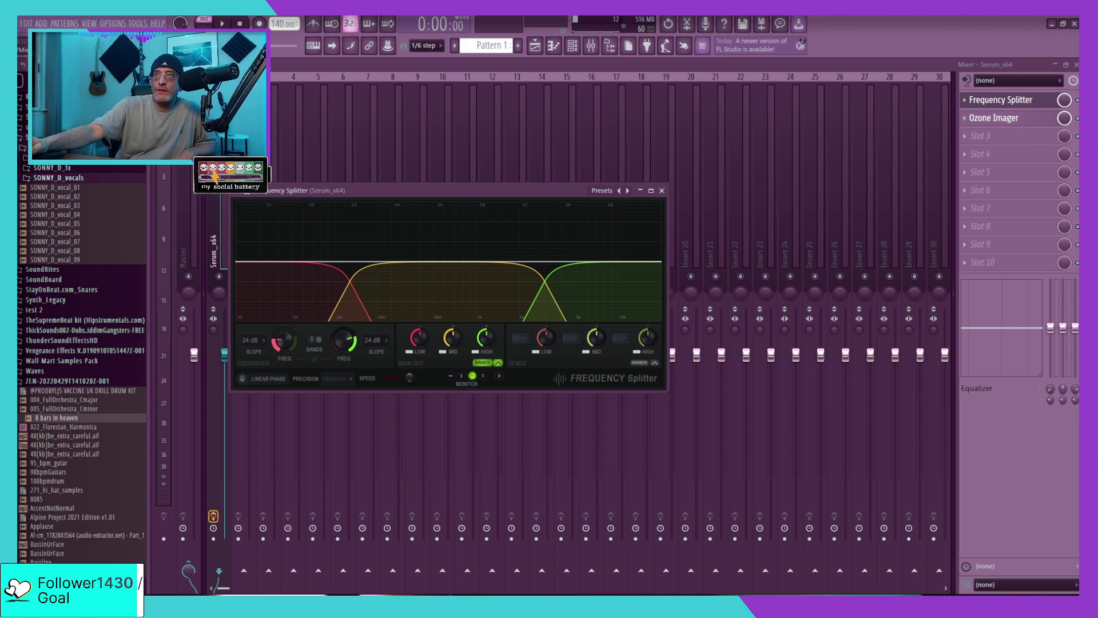
pyautogui.scroll(-3, 283, 340)
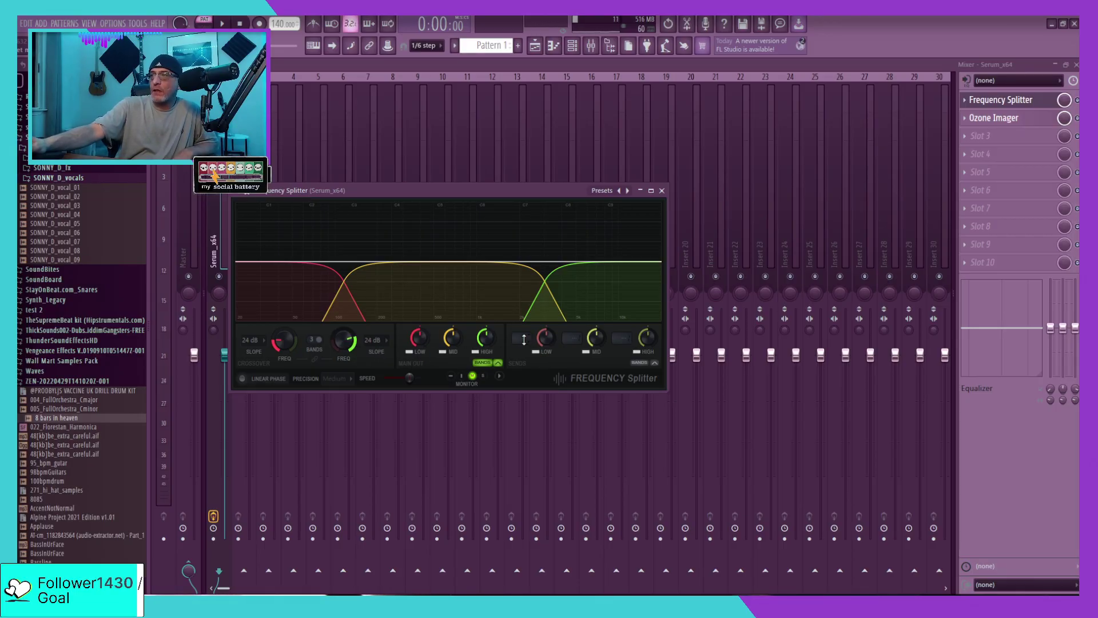
pyautogui.click(414, 352)
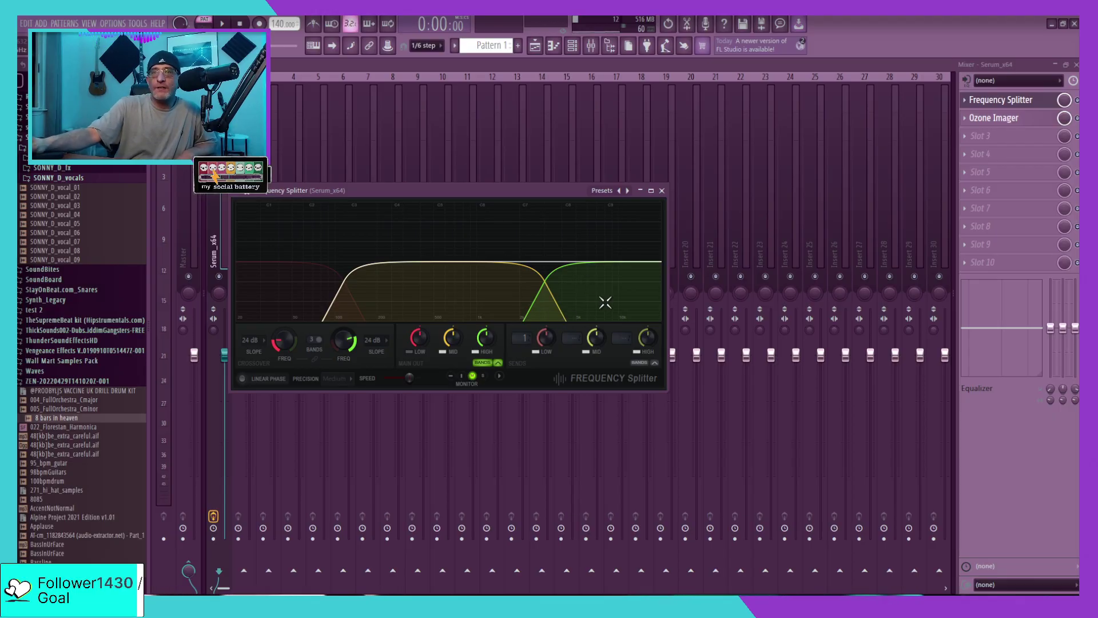
pyautogui.click(662, 191)
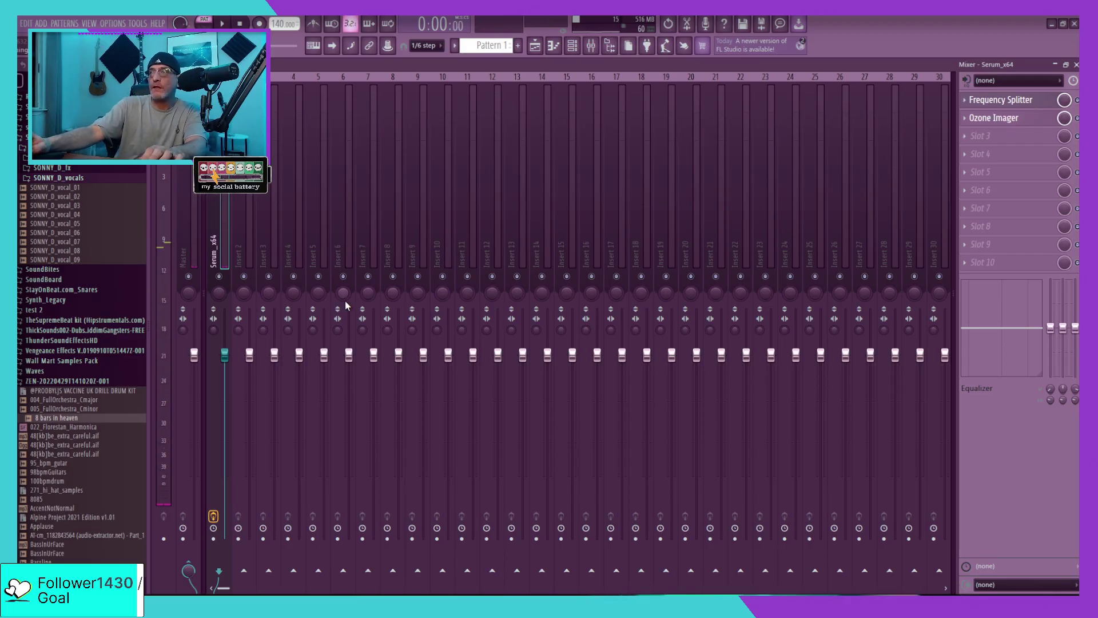
pyautogui.click(1026, 103)
pyautogui.click(1021, 106)
pyautogui.click(1024, 103)
pyautogui.click(998, 106)
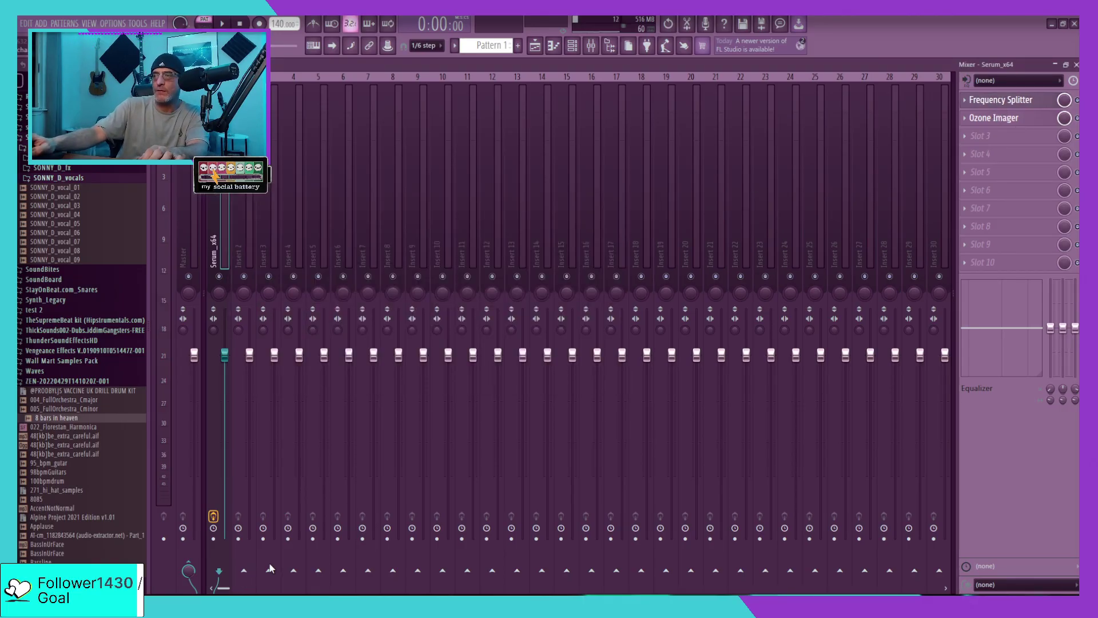
# - Route the Serum mixer track to Insert 2 with its own fader lowered, and set Frequency Splitter's low-band send to 2
pyautogui.moveTo(224, 354); pyautogui.dragTo(226, 396)
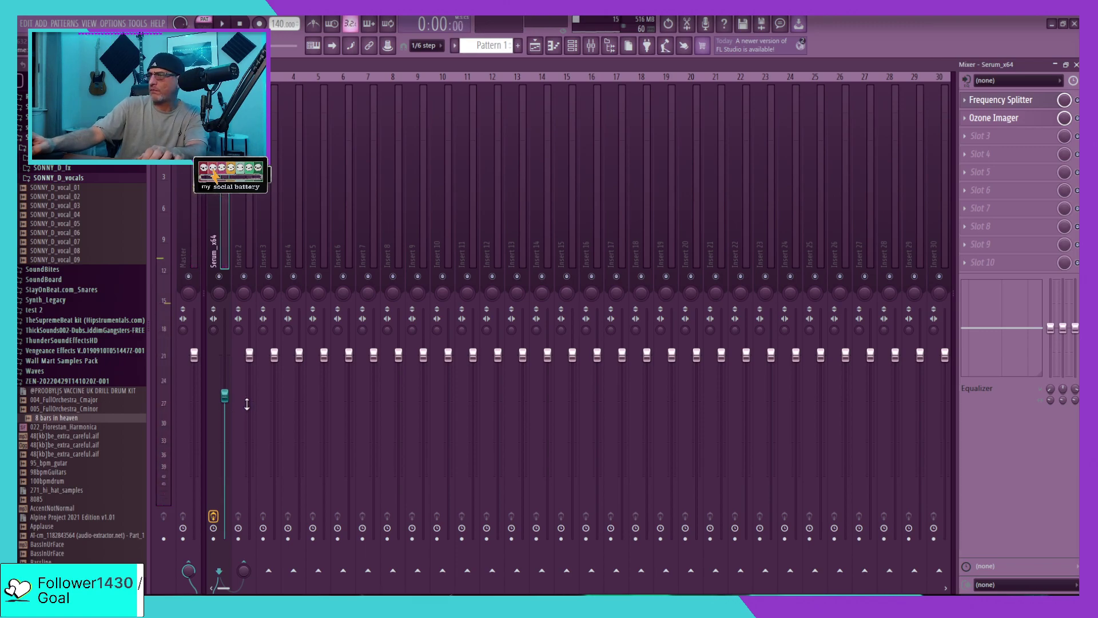
pyautogui.click(1008, 101)
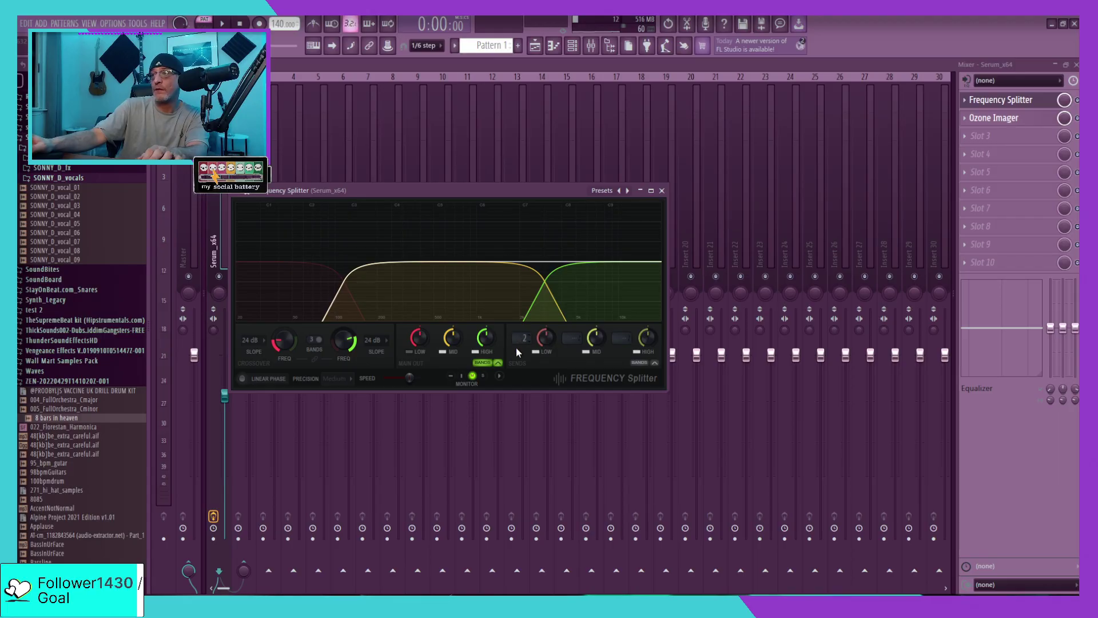
pyautogui.click(662, 190)
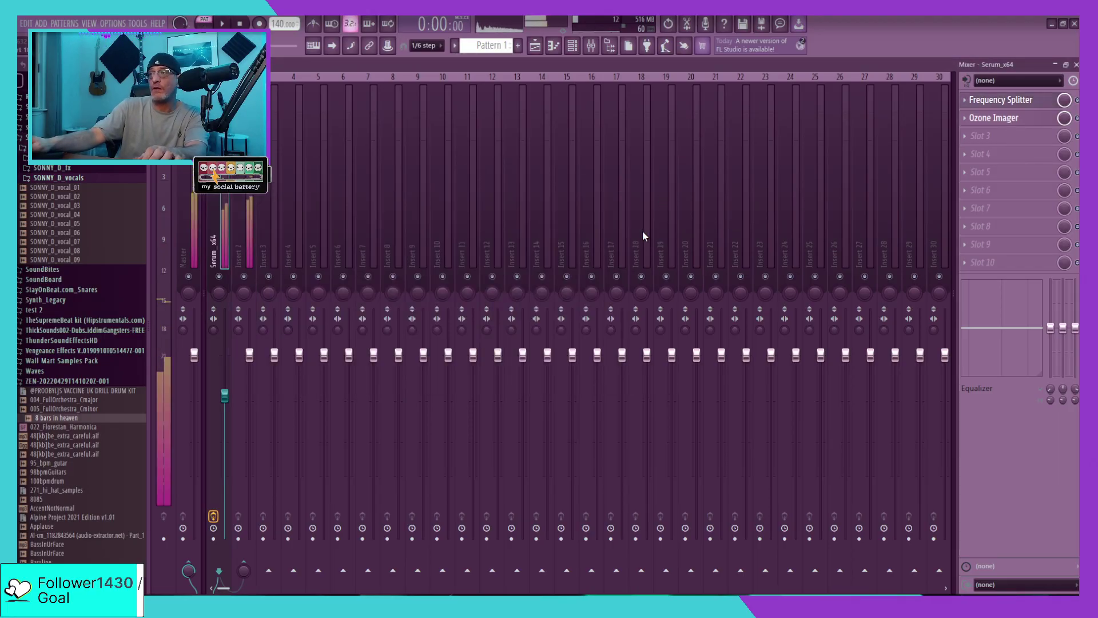